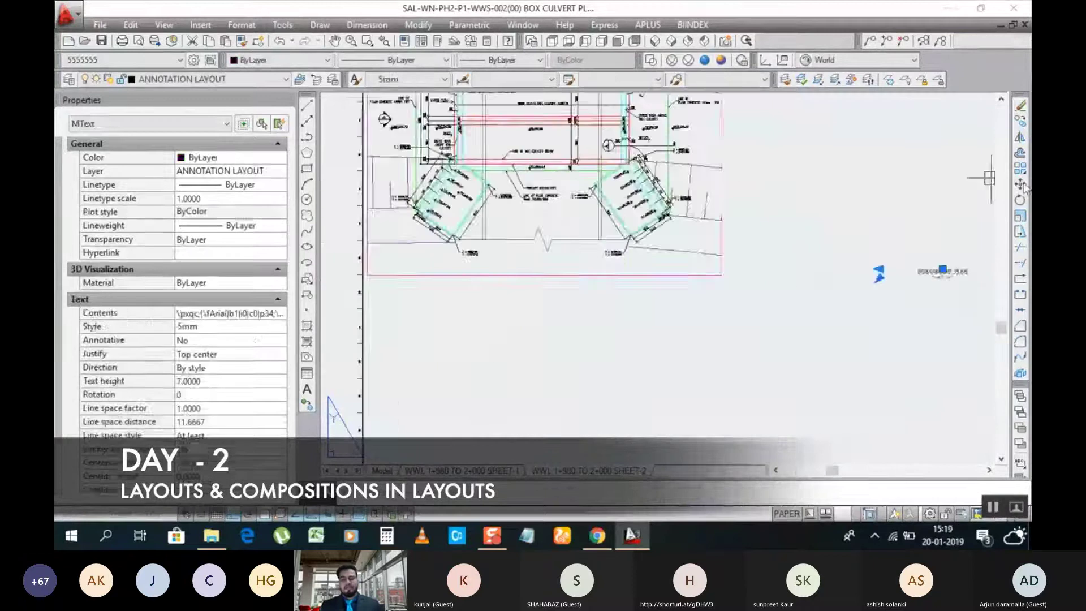
Try a custom scale of 50 on the viewport beside the box culvert plan, and set it to 33.33
key(Escape)
scroll(588, 373, down, 5)
scroll(716, 302, up, 5)
click(615, 315)
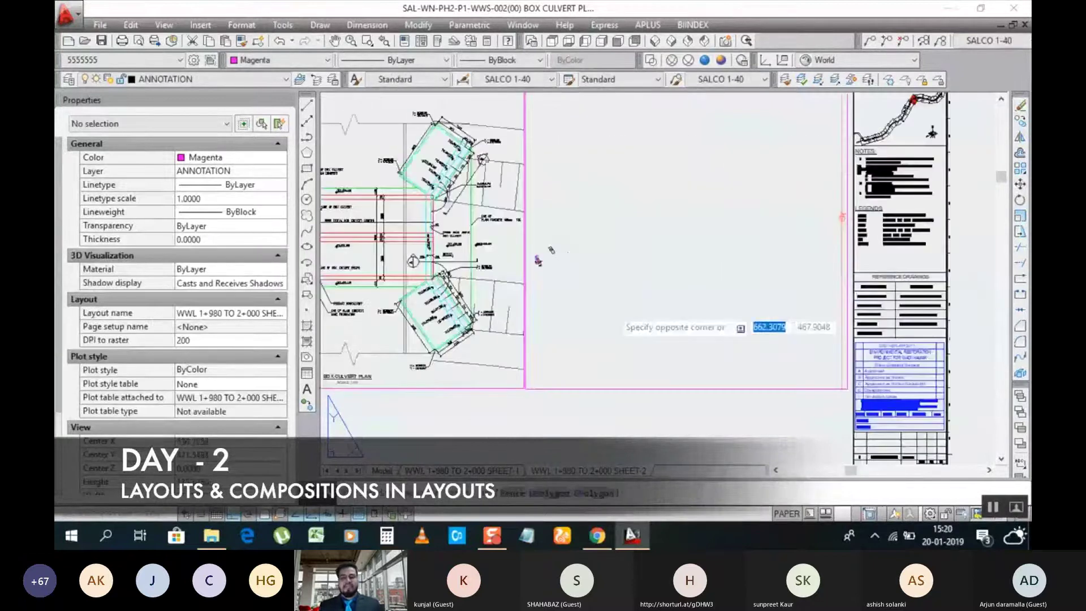
click(686, 389)
click(220, 435)
text(50)
key(Return)
scroll(577, 138, down, 2)
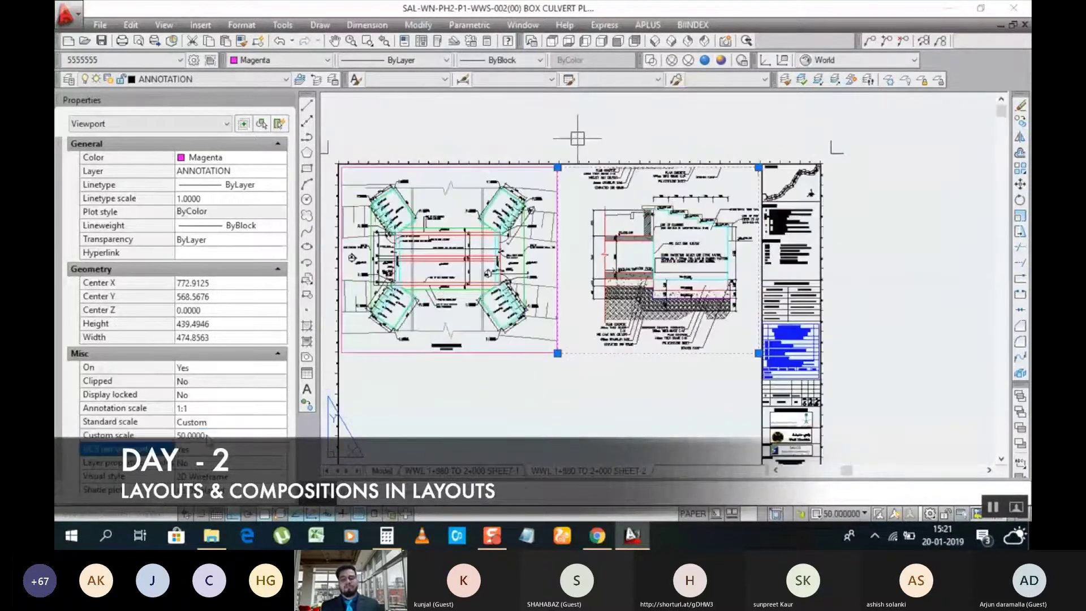
click(209, 436)
text(33.33)
key(Return)
key(Escape)
Activate the viewport beside the culvert plan and pan its model view so both section drawings fit inside the frame
scroll(685, 198, up, 2)
double_click(531, 237)
key(p)
key(Return)
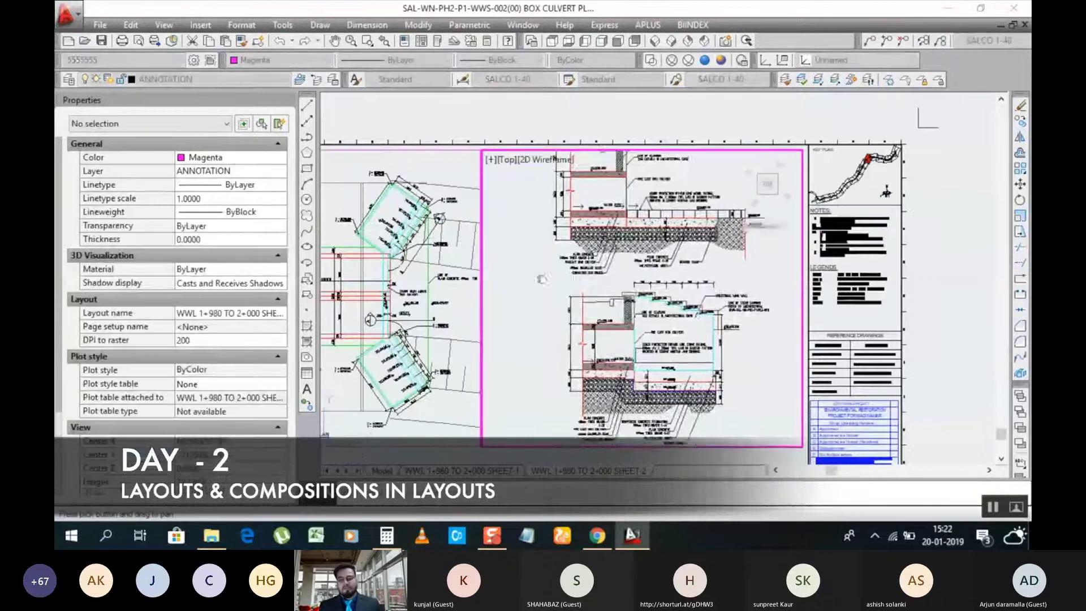
right_click(544, 263)
click(578, 271)
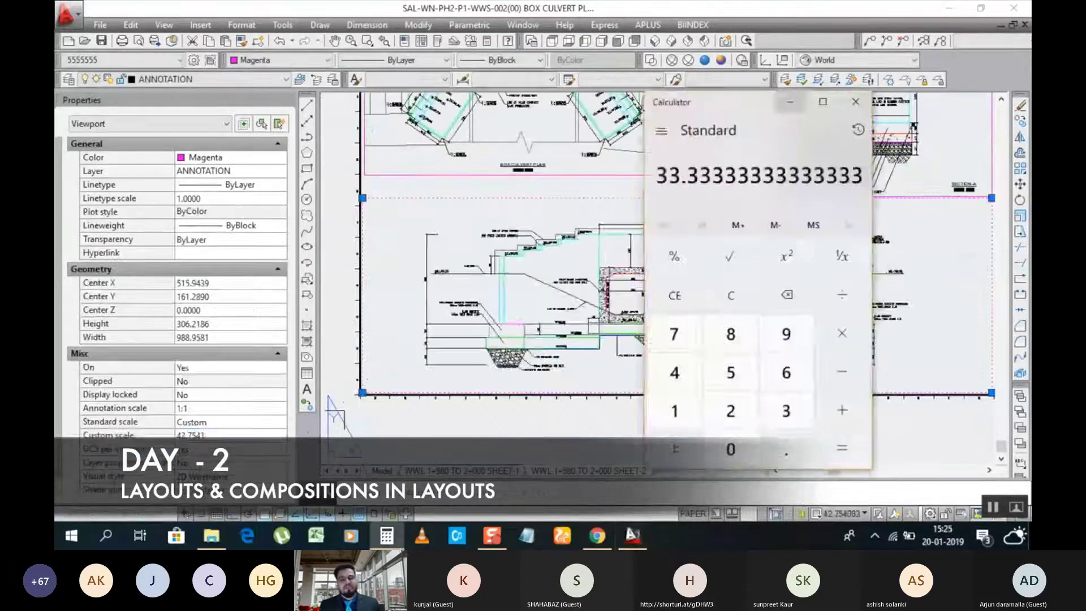
Enter 30 as the custom scale of the wide viewport below the box culvert plan
text(30)
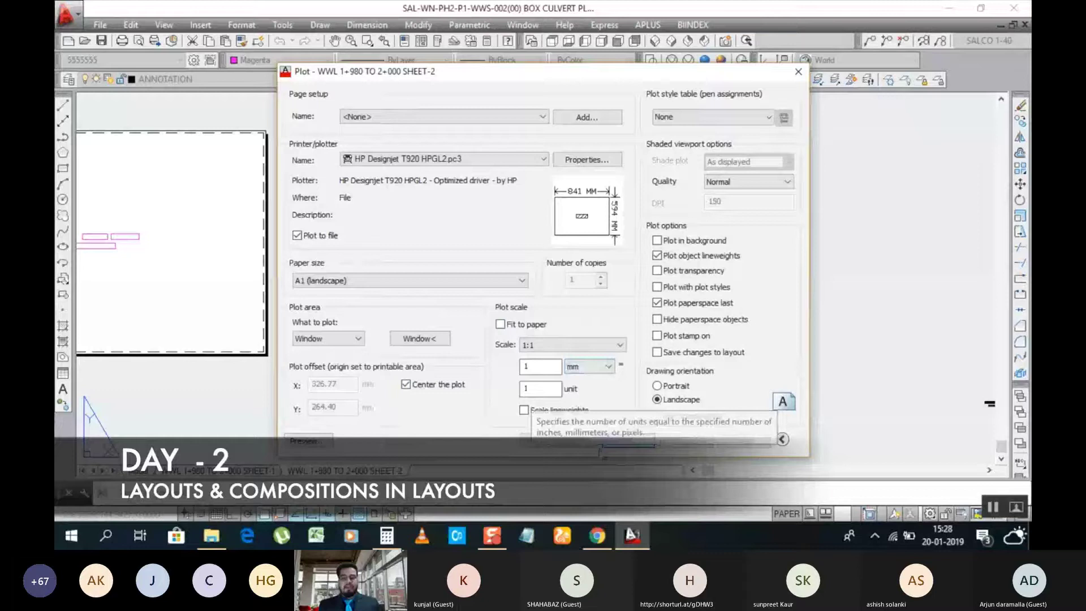
Start picking a window around the sheet as the plot area for the A1 landscape plot
click(420, 339)
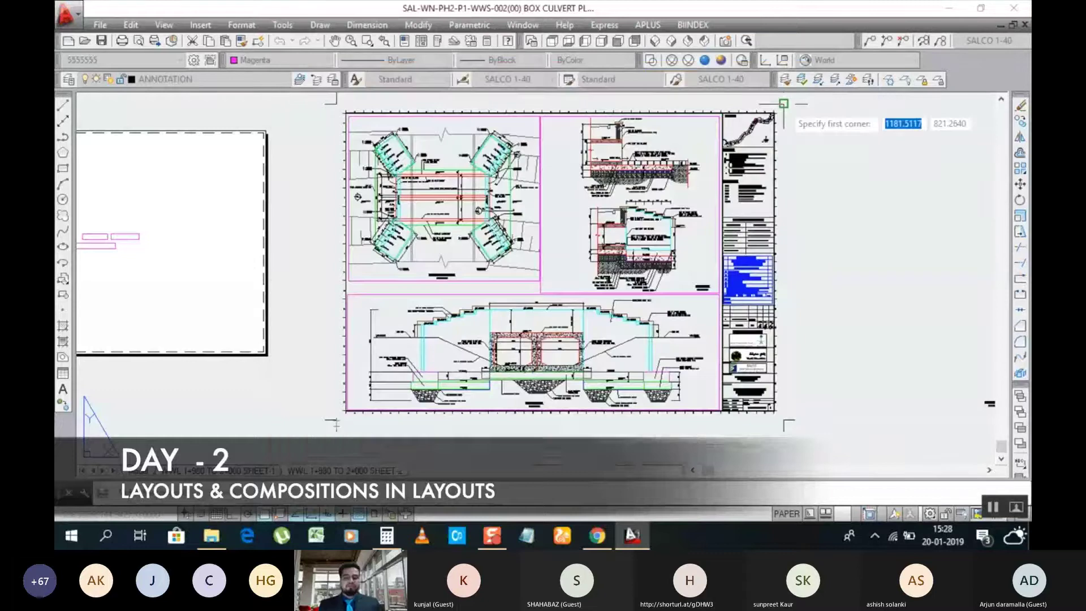
Switch to the Teams meeting to check who is waiting in the lobby, and return to the workshop video
mouse_move(526, 275)
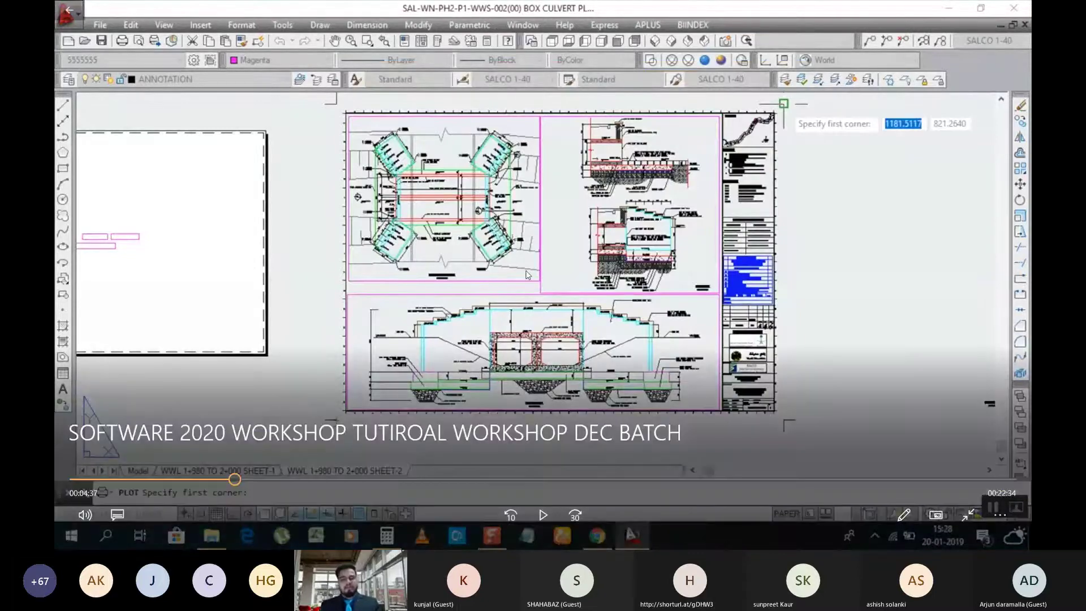
key(ctrl+super+Right)
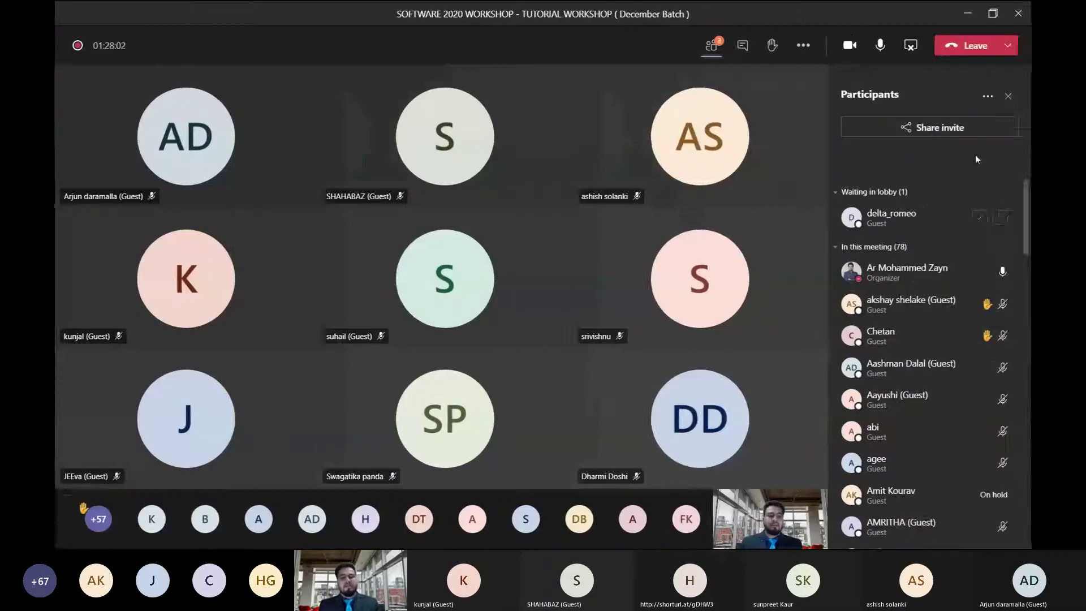
key(ctrl+super+Left)
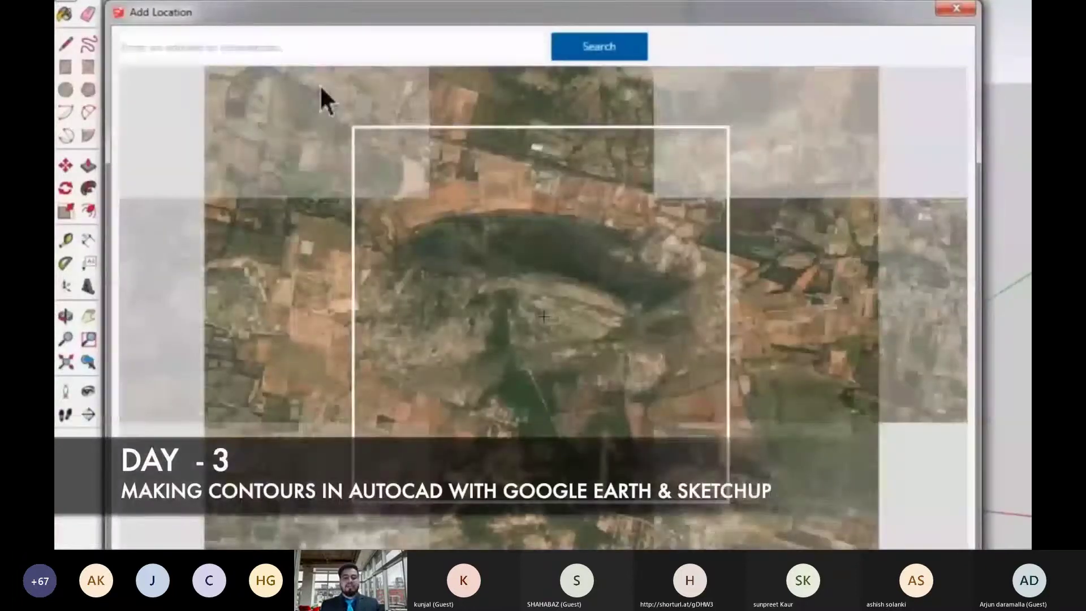
Pause the video at the Day 3 contours section, leave full screen, and bring the table-of-contents image in Photos into full view
click(592, 206)
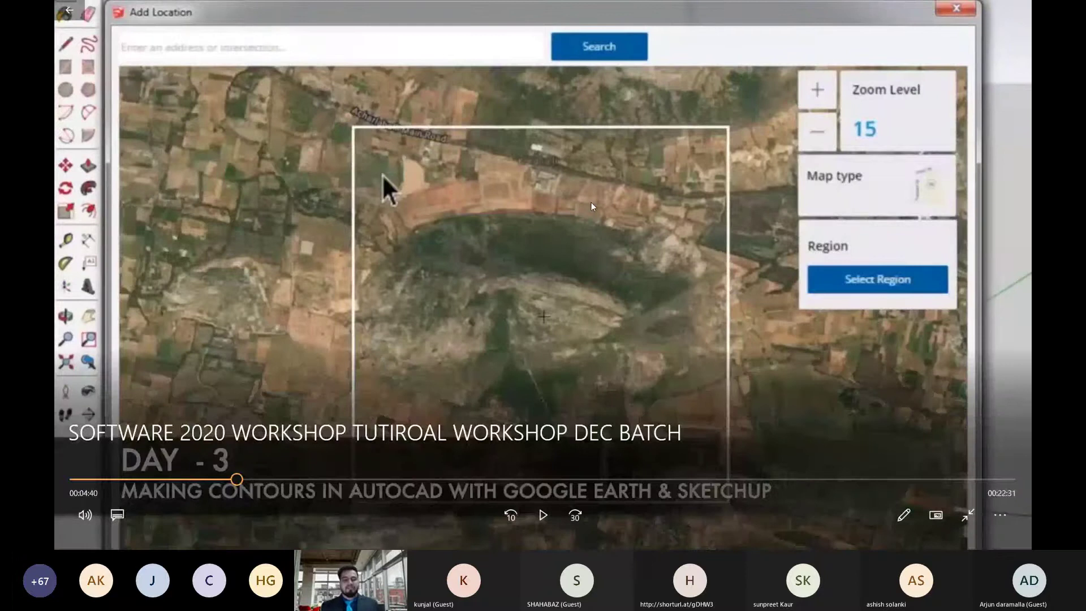
key(Escape)
double_click(314, 252)
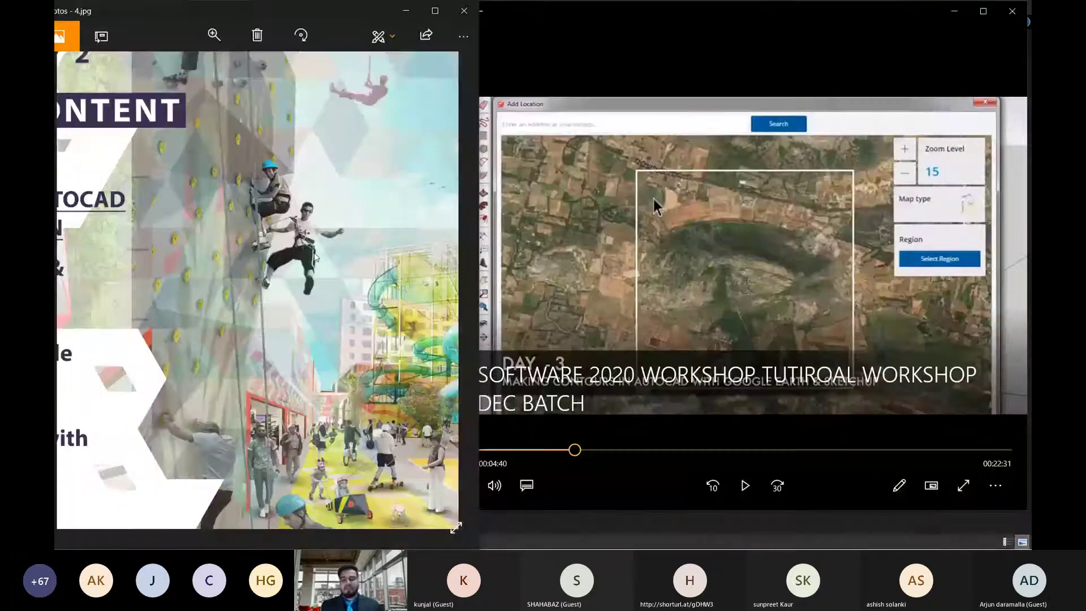
double_click(314, 253)
Browse the table-of-contents images forward to Day 4 Part A, and go back to Day 2 Part D on contours
key(Right)
key(Right)
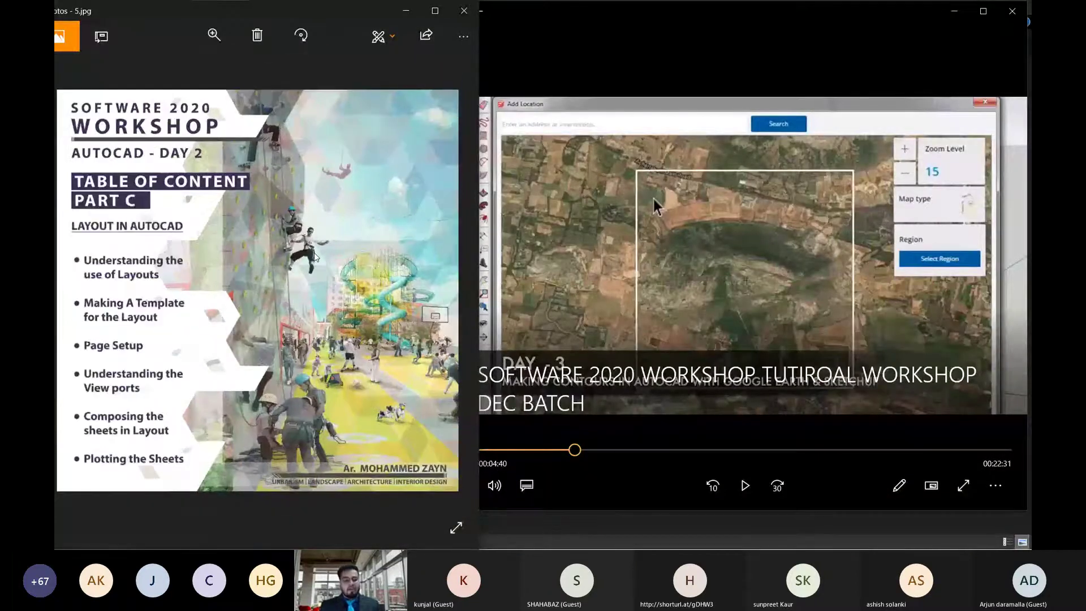
key(Right)
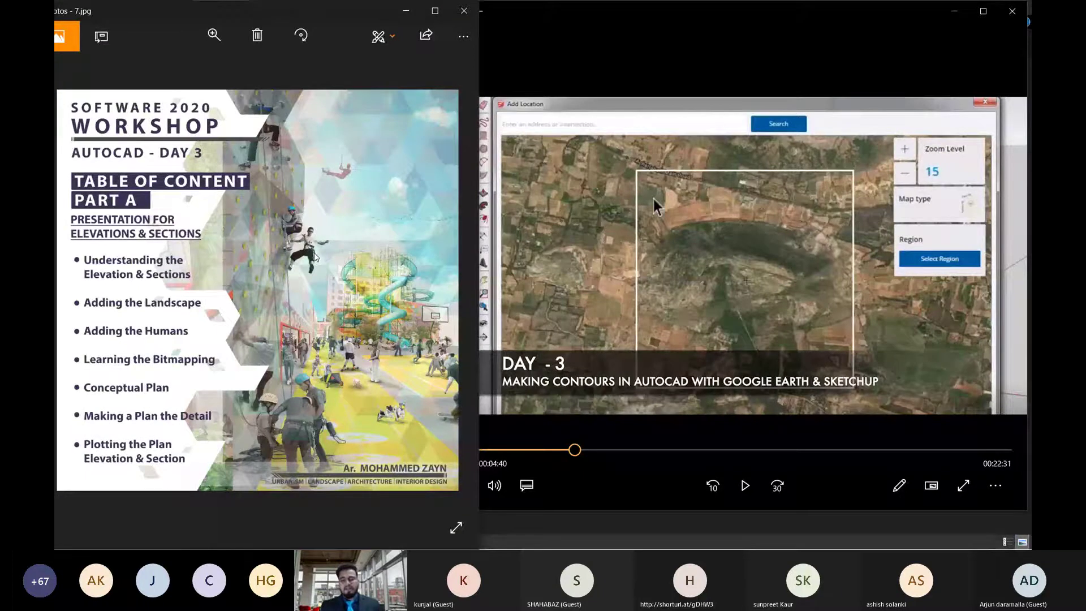
key(Right)
key(Right)
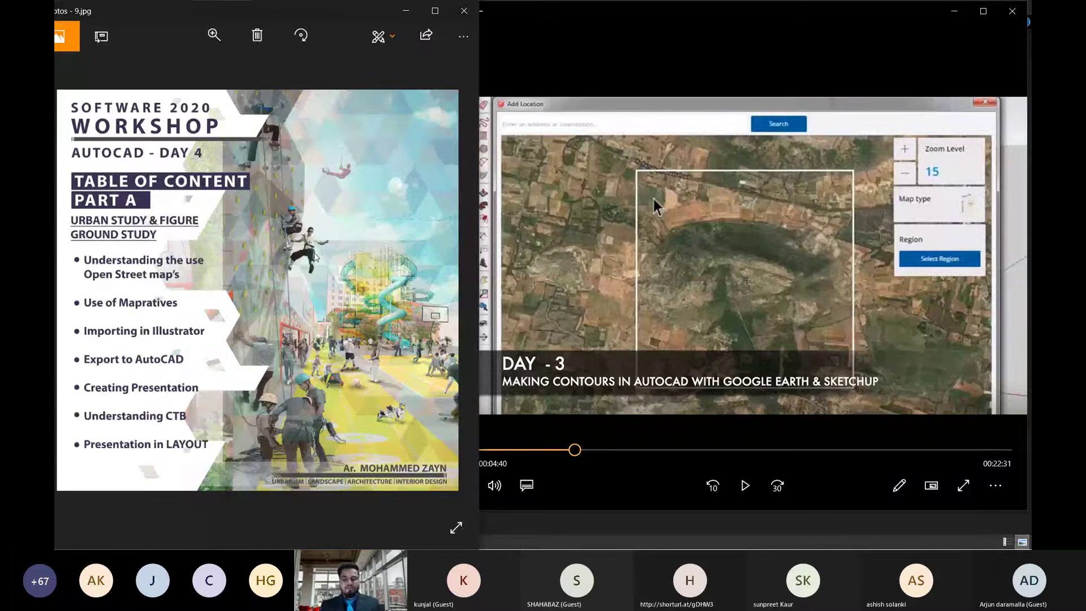
key(Left)
key(Left)
key(Left)
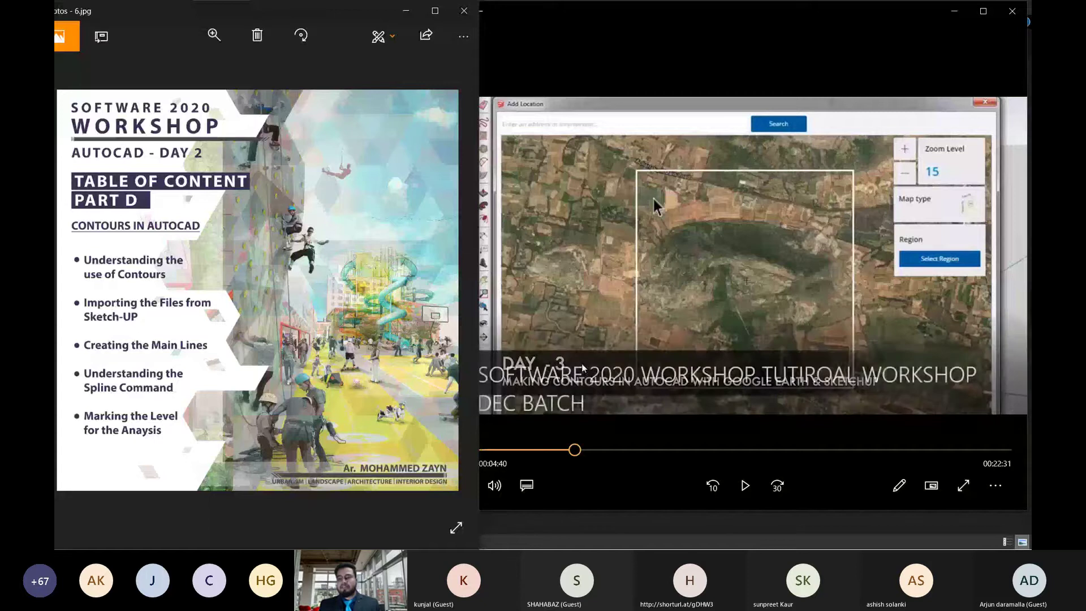
Return the workshop video to full screen and resume playing the Day 3 contours section
click(972, 482)
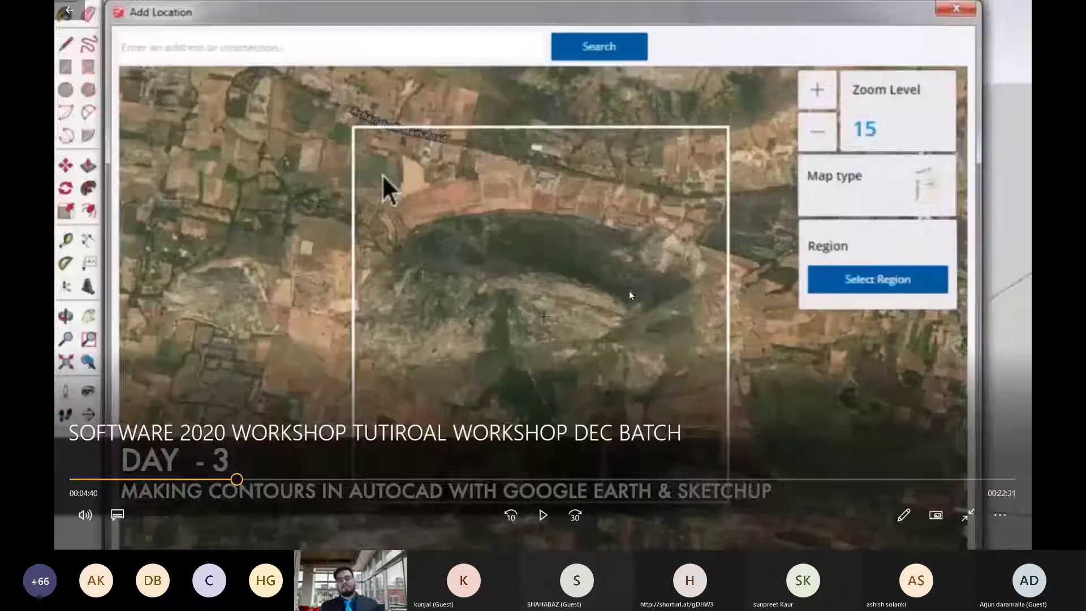
click(629, 291)
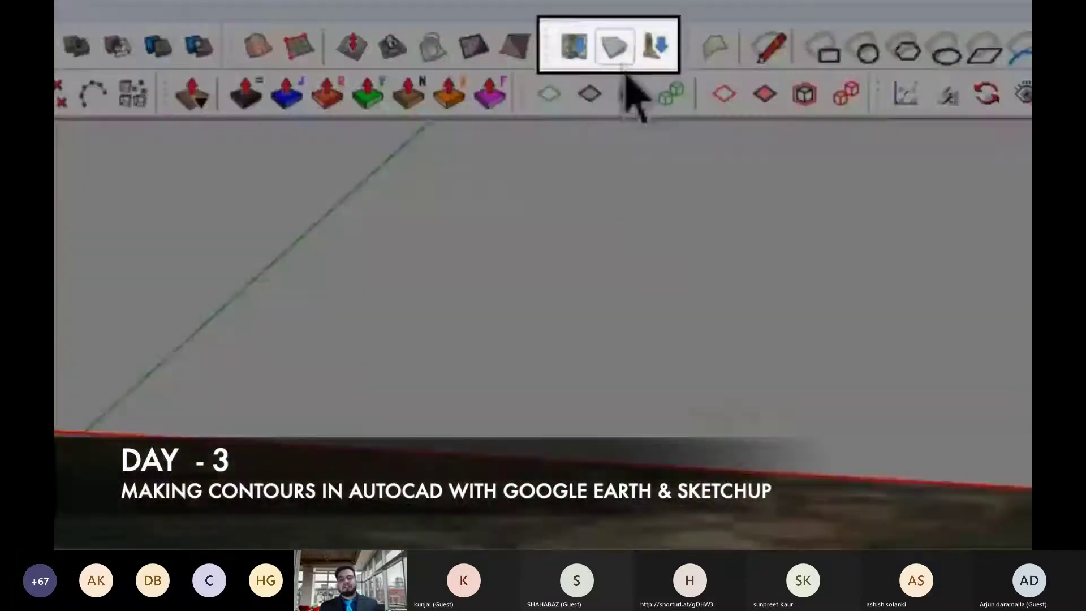
Switch to the Teams meeting and admit everyone waiting in the lobby, going back to the workshop video in between
key(alt+Tab)
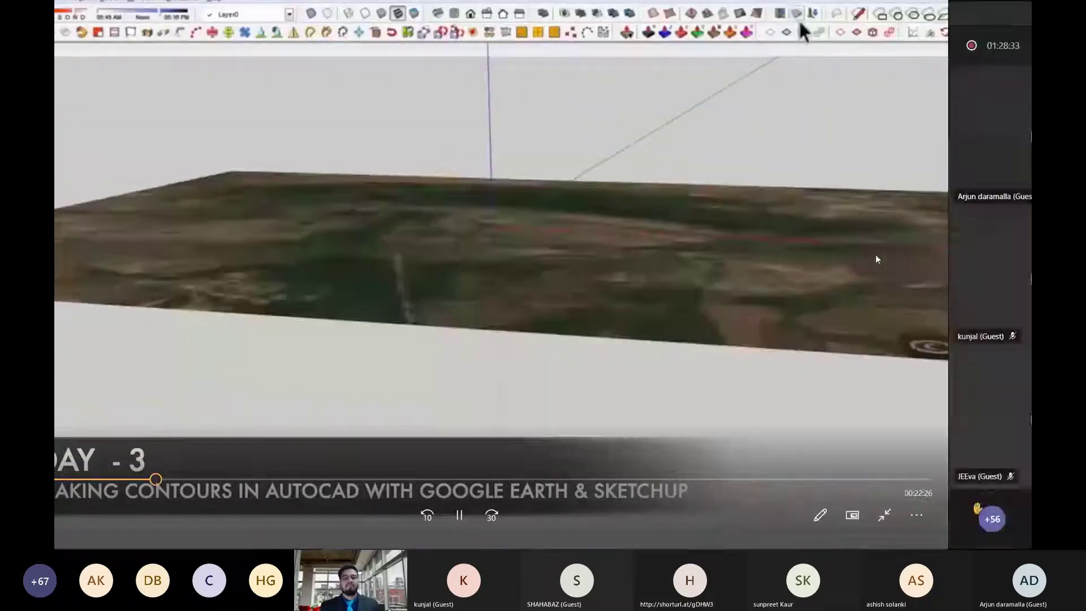
click(984, 193)
key(alt+Tab)
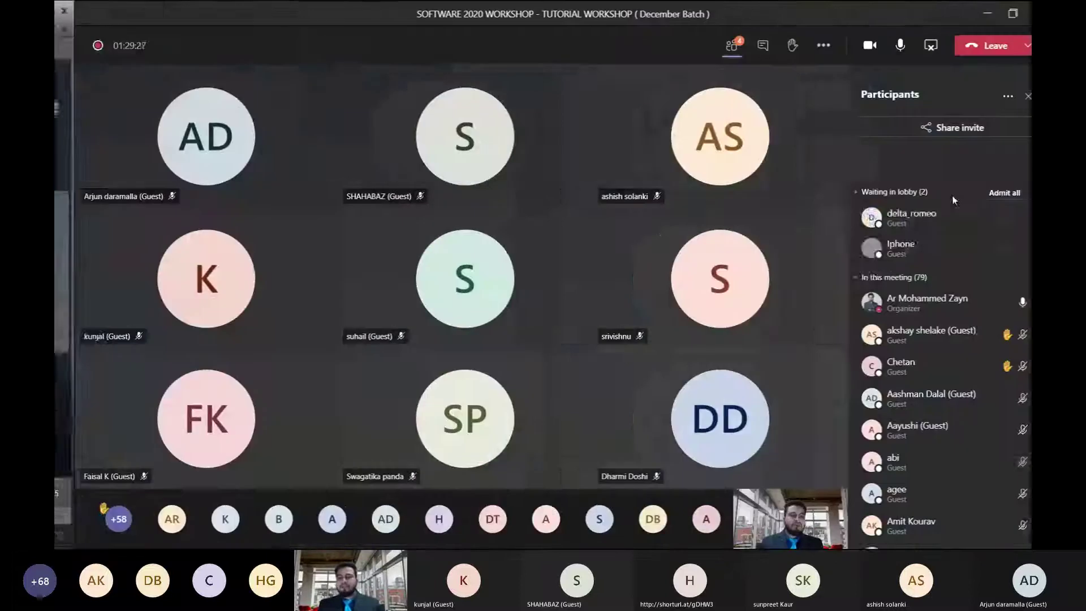
click(879, 193)
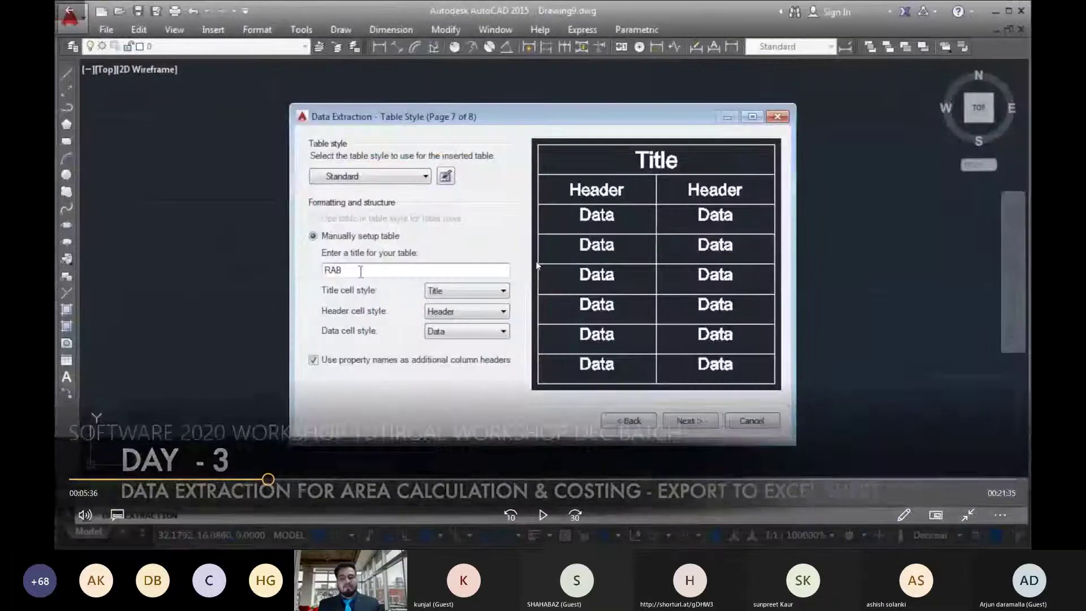
Leave full-screen video and review the Day 3 table-of-contents images, stopping at Part A on elevations and sections
key(Escape)
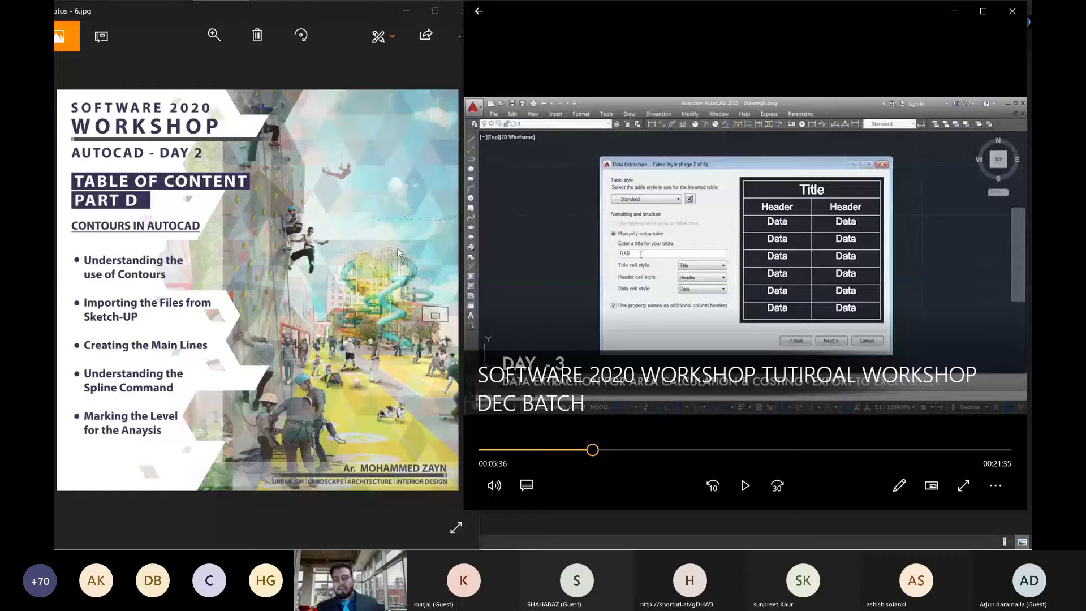
click(341, 232)
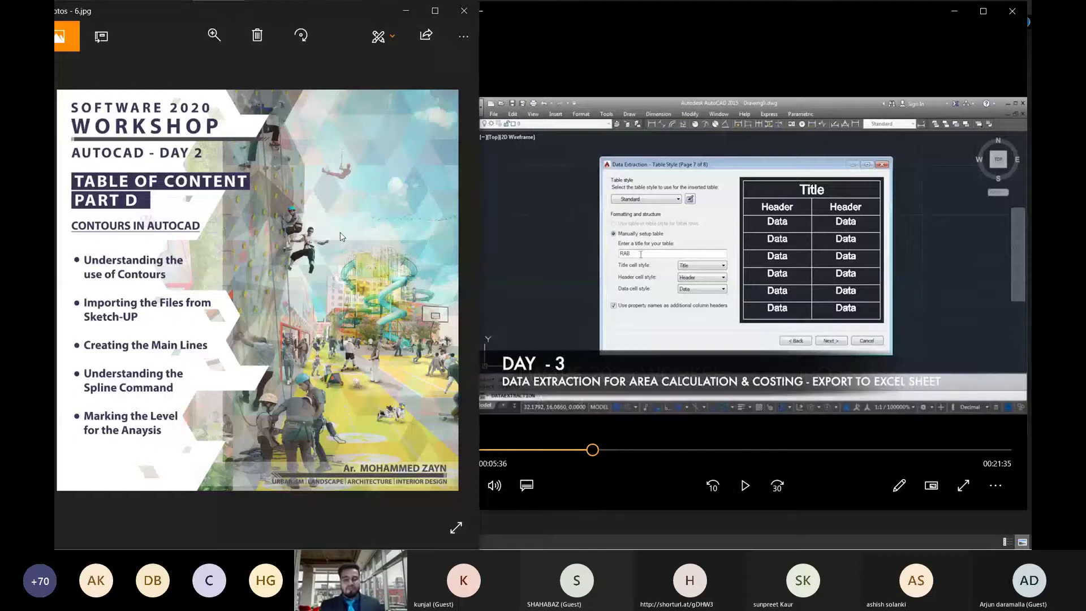
key(Right)
key(Right)
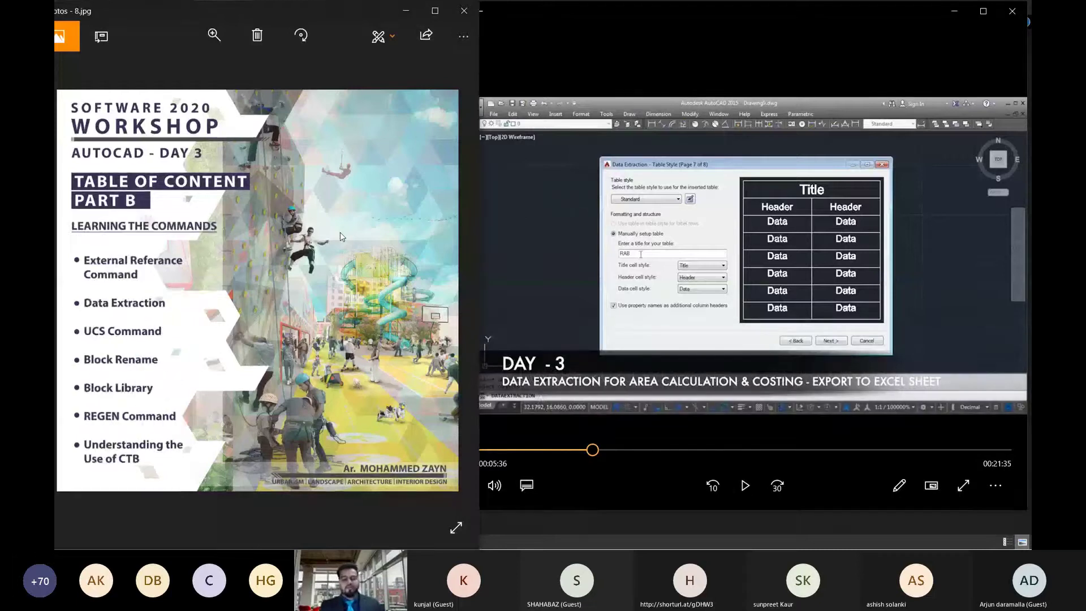
key(Left)
key(Left)
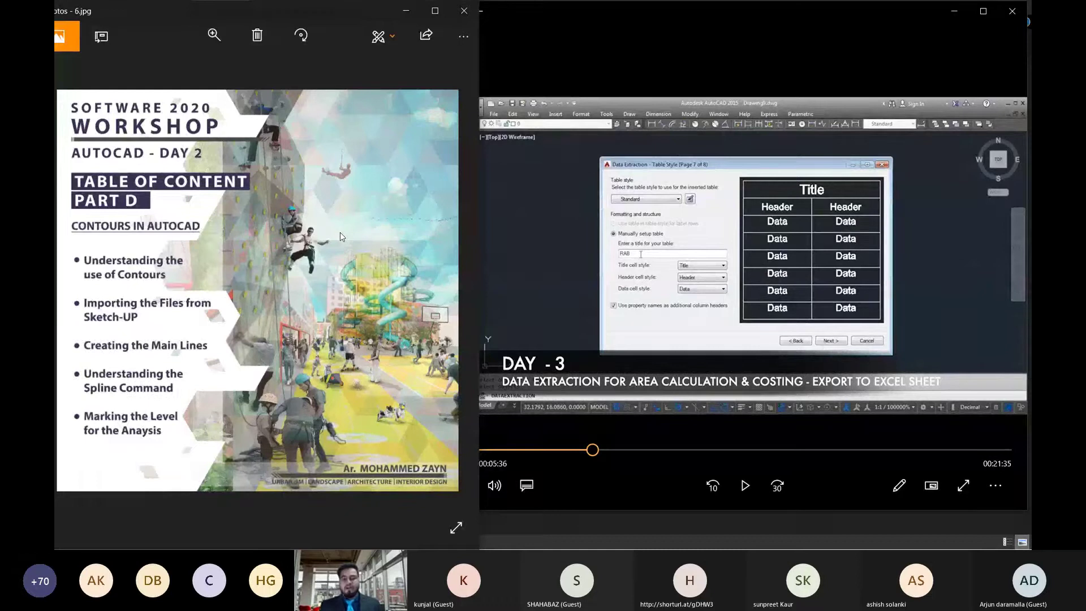
key(Right)
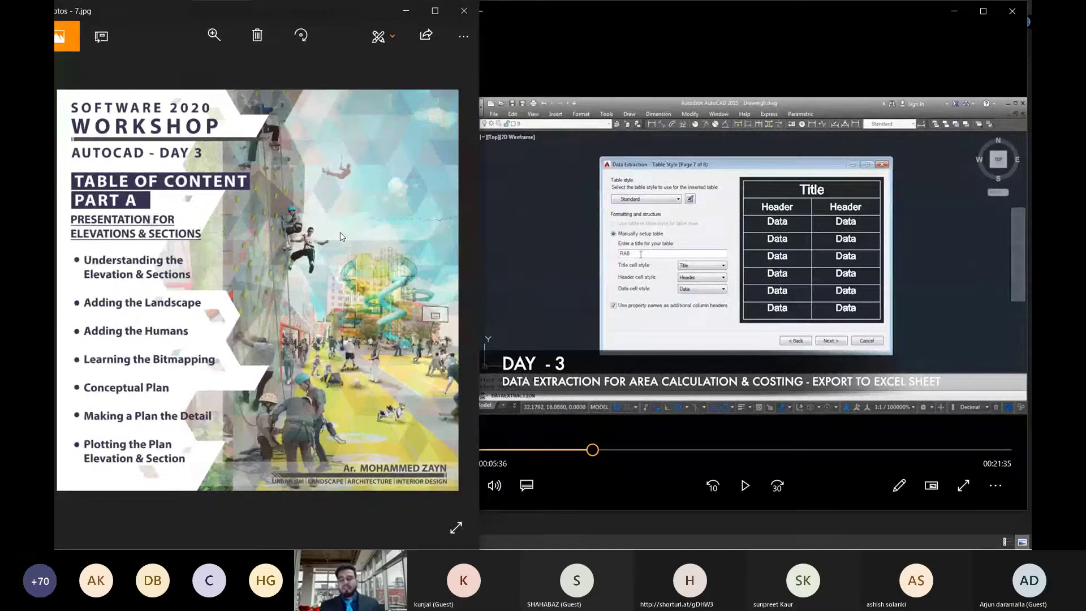
Put the workshop video back in full screen and resume the Day 3 data extraction section
click(962, 481)
key(space)
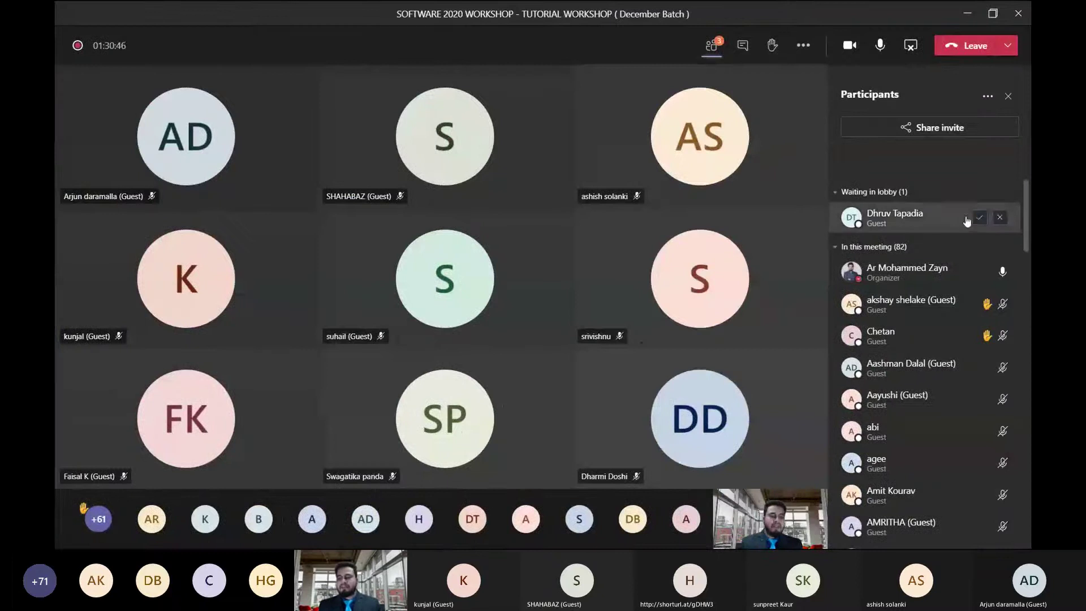
Admit the guest waiting in the meeting lobby, and admit all the further guests who queue there
click(973, 218)
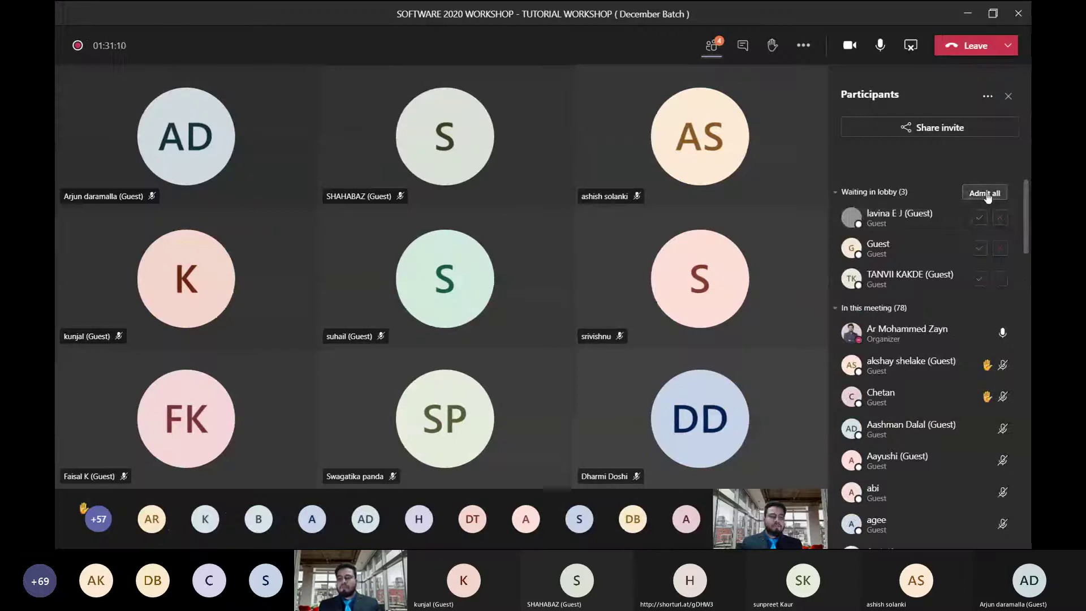
click(995, 194)
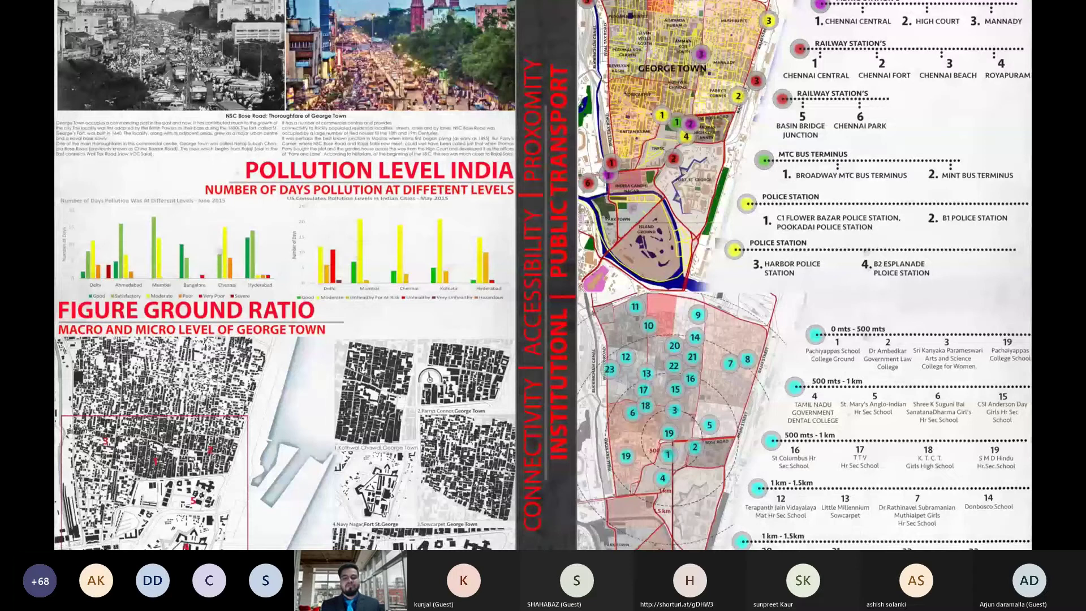
Pause the workshop video at the George Town figure ground and public transport sheets
click(952, 173)
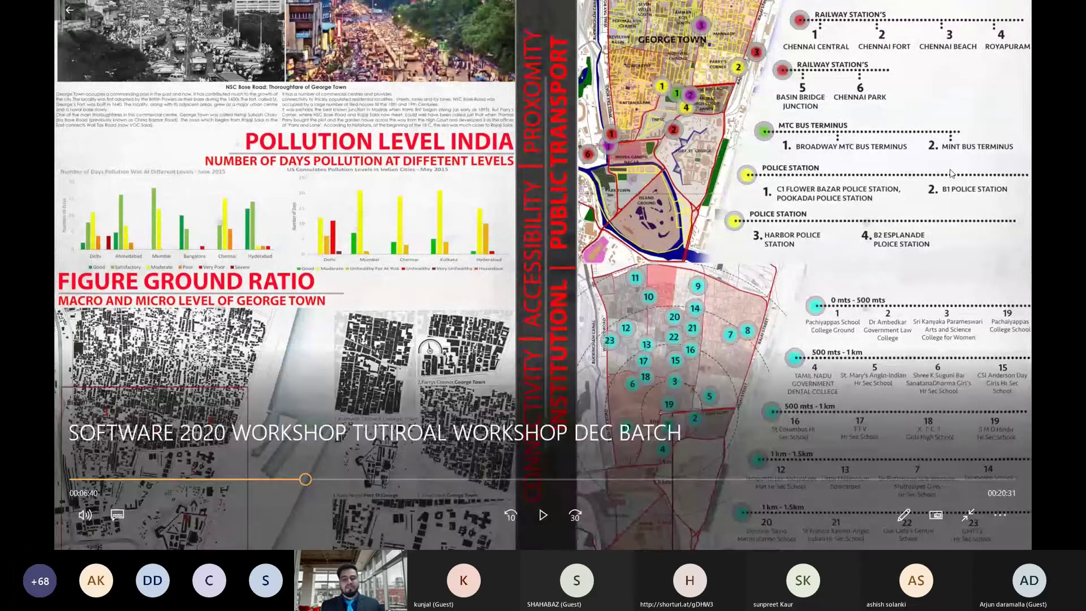